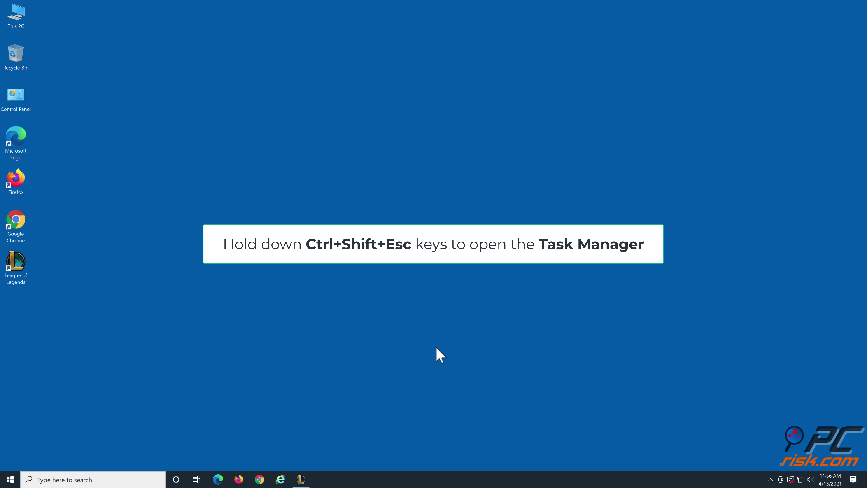
Step: Open Task Manager, end the LeagueClient.exe process from the detailed process list, and close Task Manager
key(ctrl+shift+Escape)
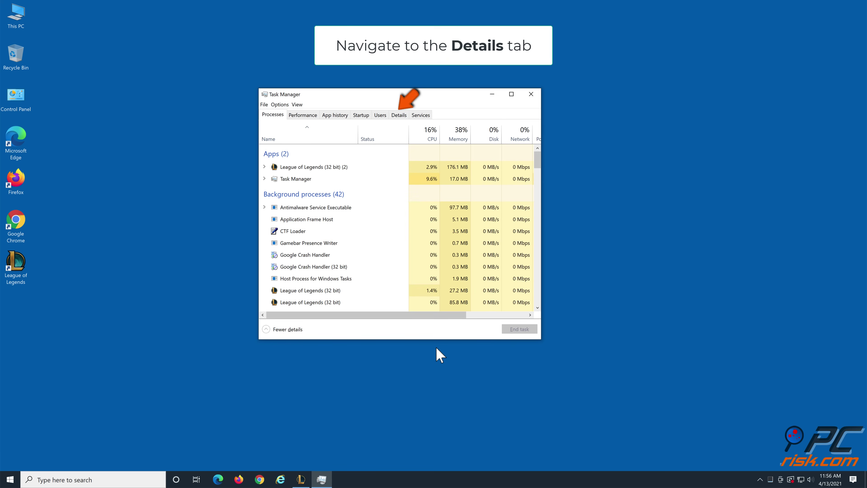
click(398, 115)
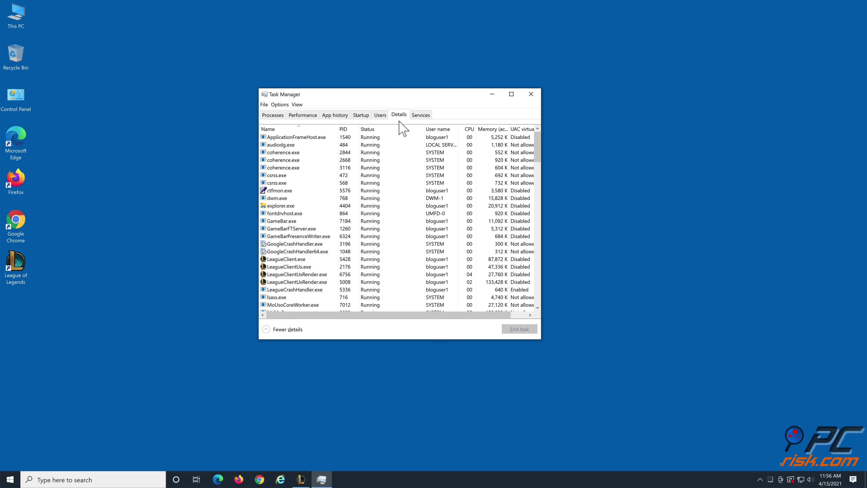
scroll(396, 232, down, 4)
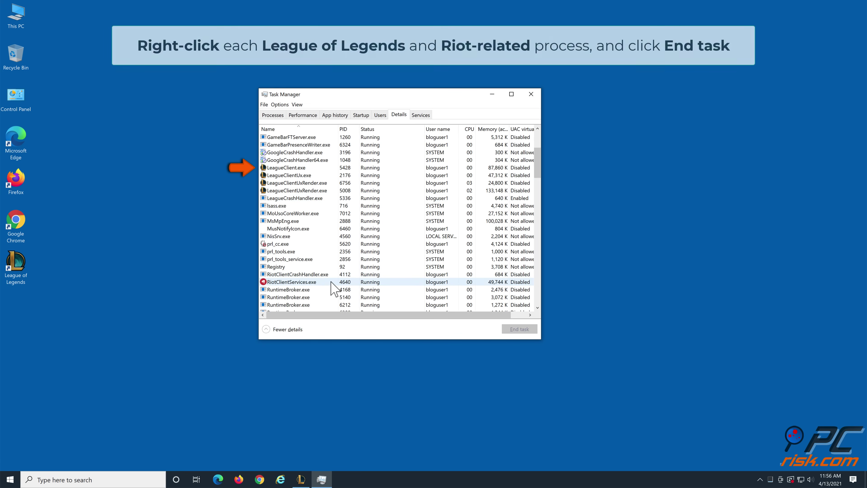
right_click(303, 169)
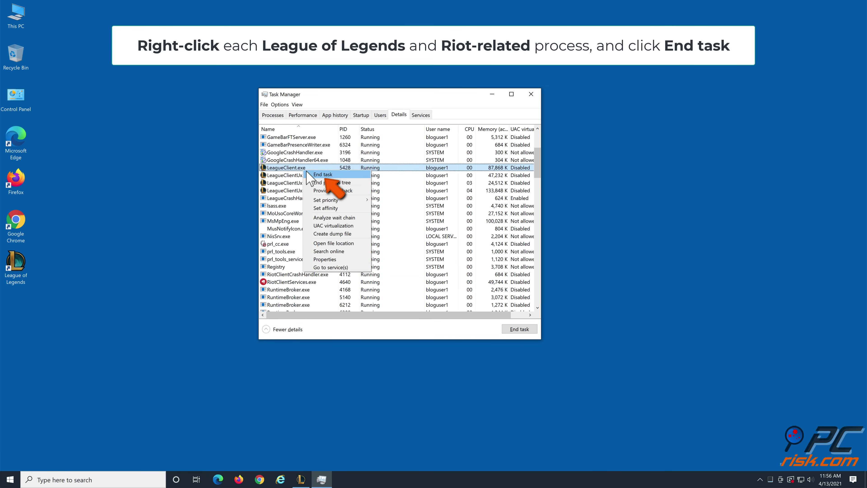
click(334, 174)
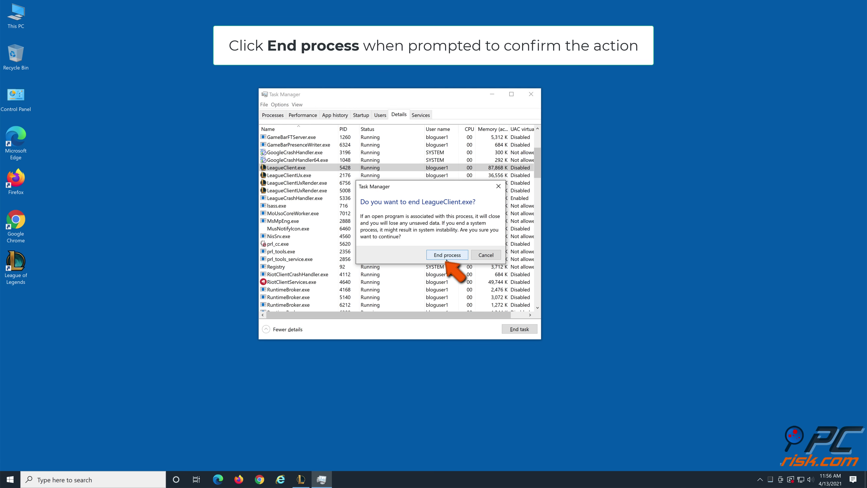
click(447, 255)
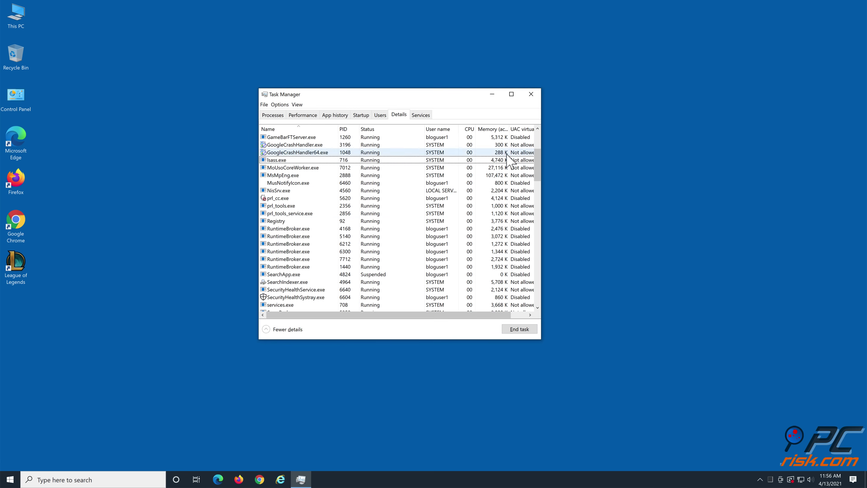
click(532, 94)
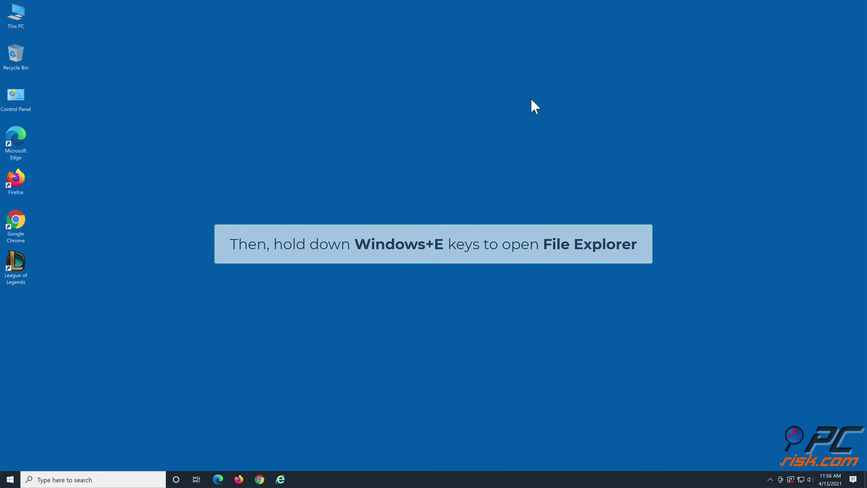
Step: Open File Explorer and go to the folder C:\Riot Games\League of Legends
key(super+e)
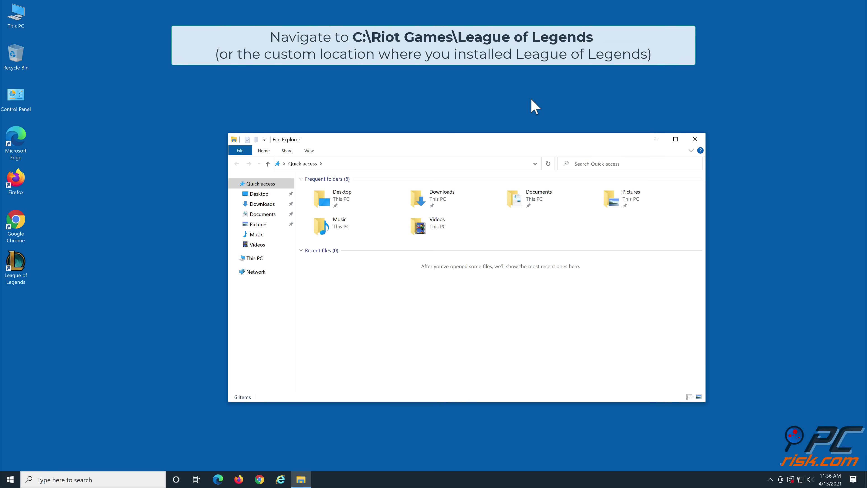
click(262, 261)
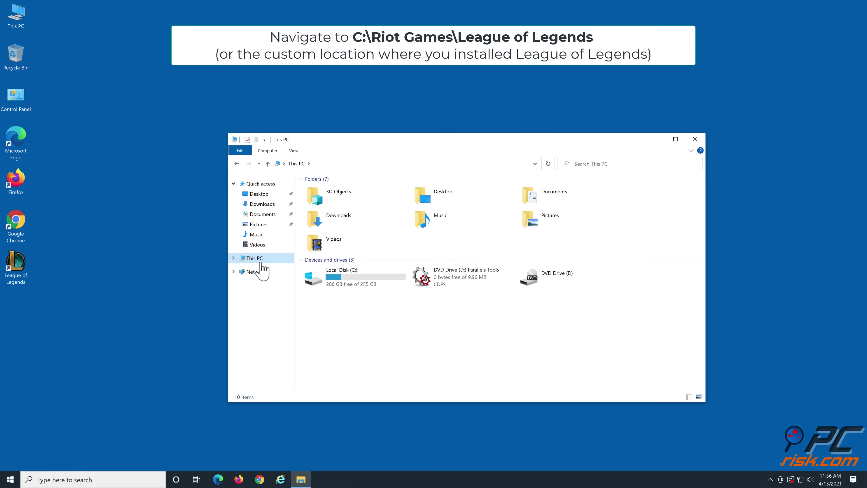
double_click(350, 280)
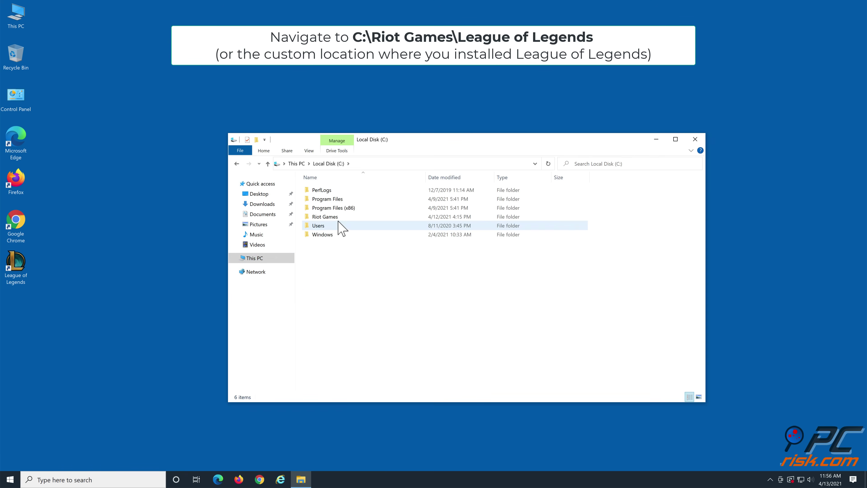
double_click(338, 218)
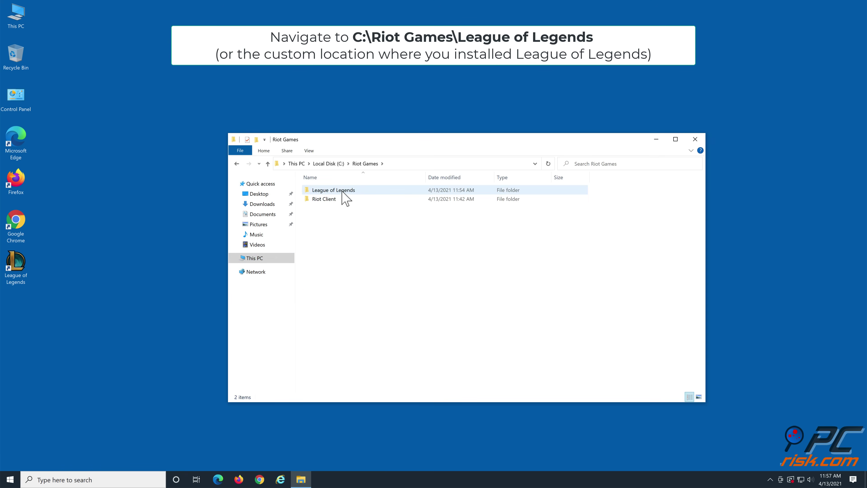
double_click(342, 190)
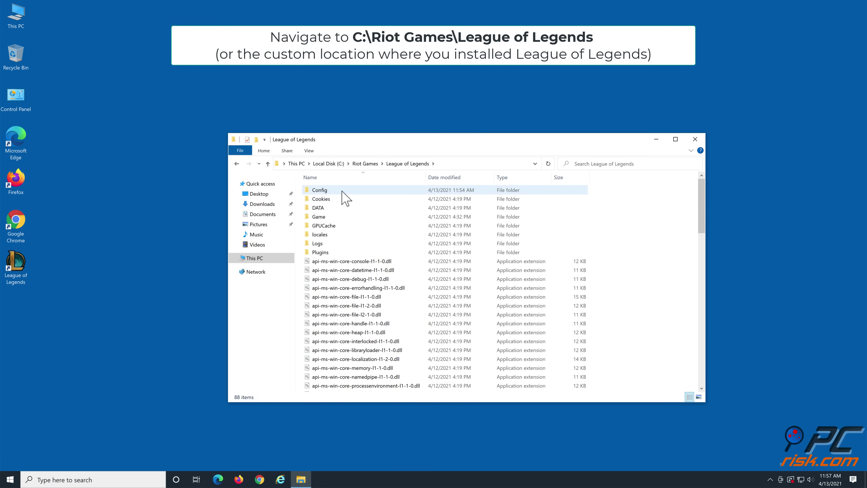
Step: Launch the LeagueClient application from the League of Legends folder and close the File Explorer window
scroll(368, 232, down, 15)
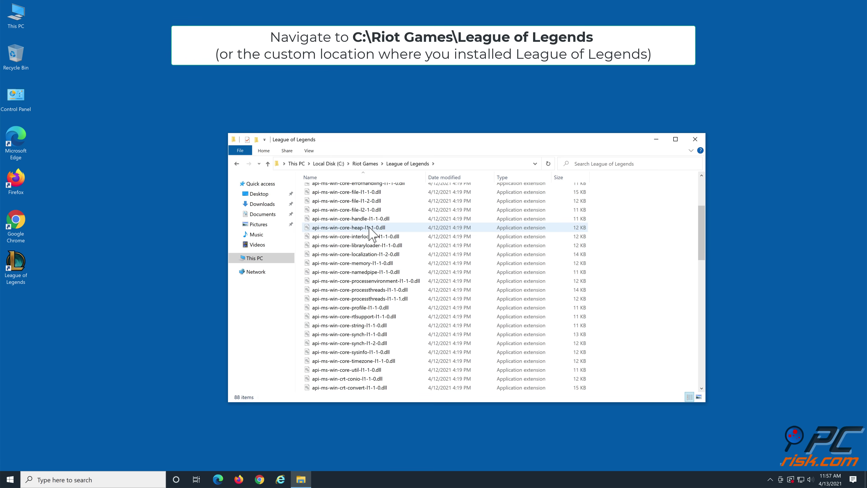
scroll(372, 234, down, 2)
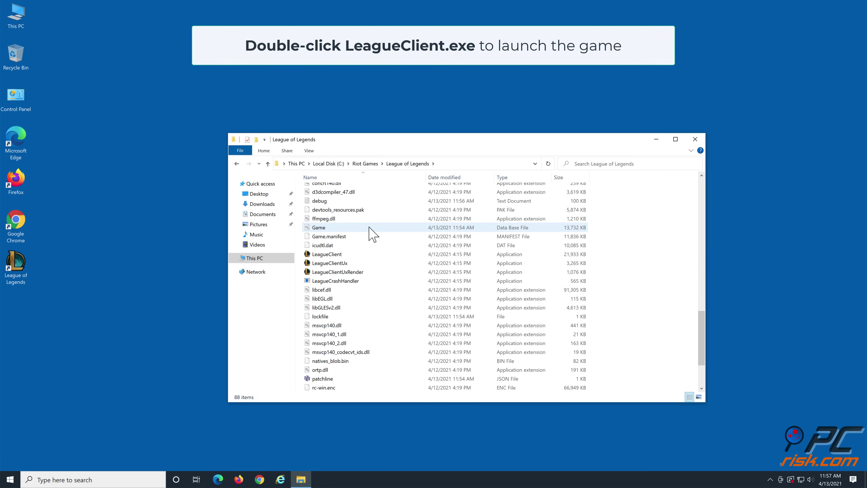
double_click(350, 257)
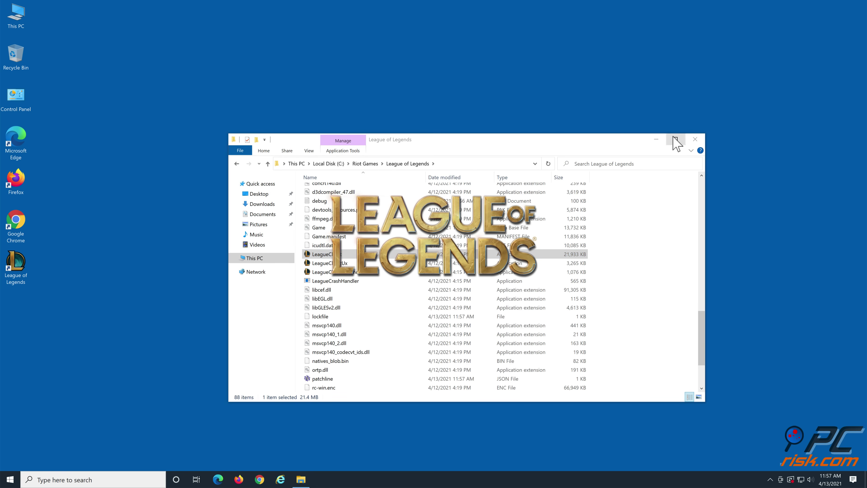
click(695, 139)
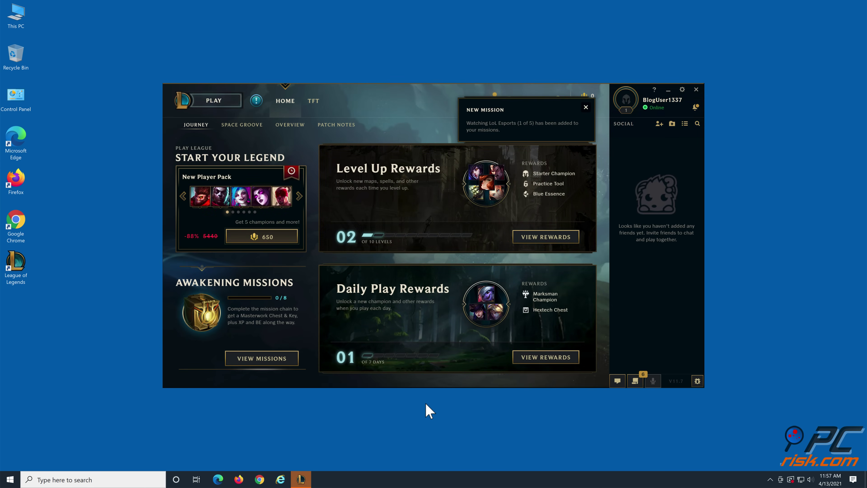
Step: Close the League of Legends client, choosing to sign out
click(697, 90)
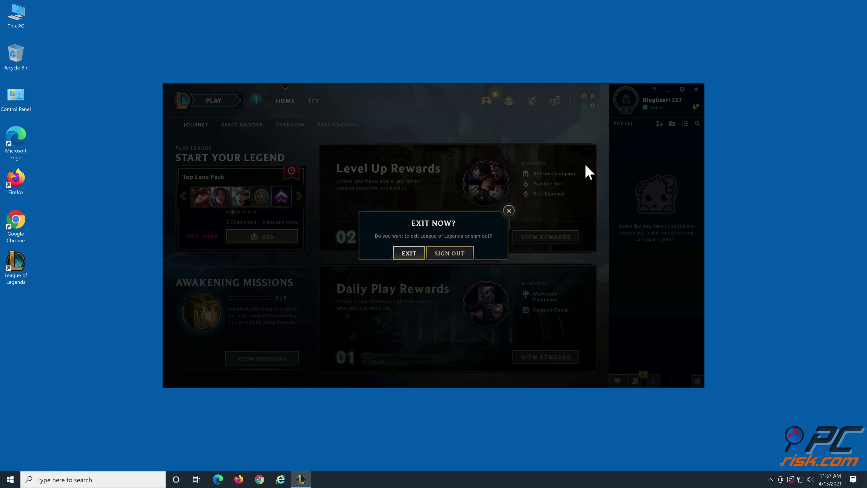
click(452, 256)
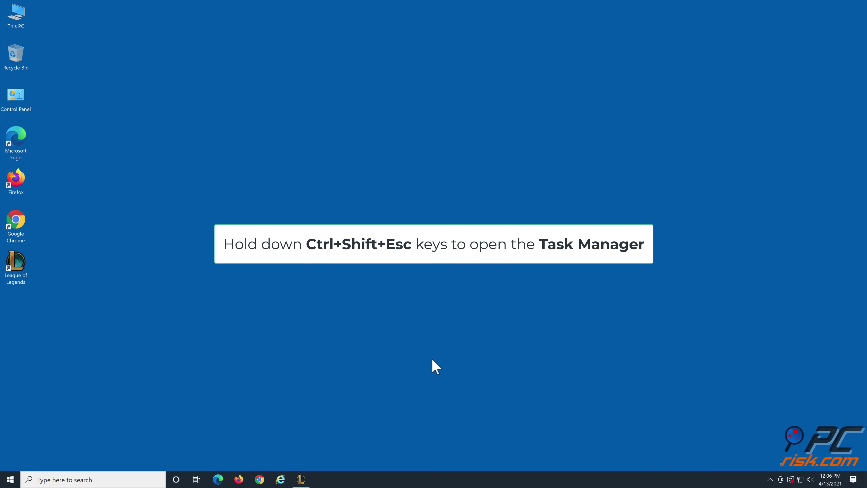
Step: Reopen Task Manager, end the running LeagueClient.exe process in the detailed process list, and close Task Manager
key(ctrl+shift+Escape)
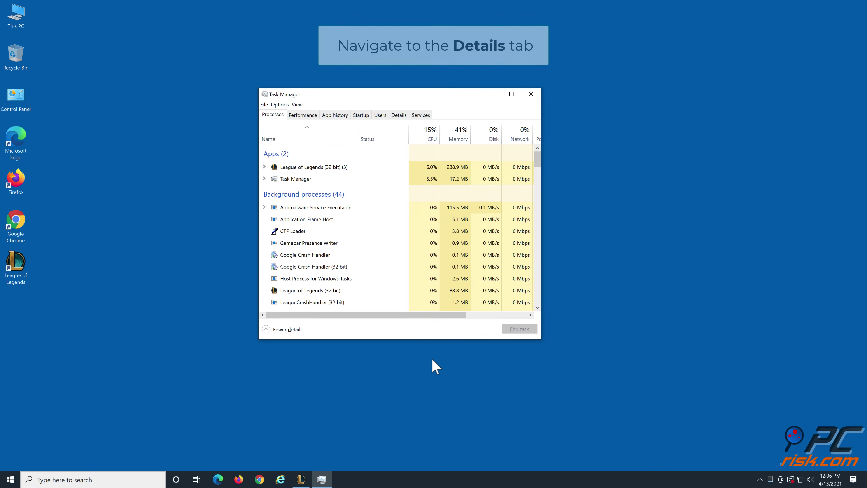
click(399, 115)
scroll(329, 225, down, 2)
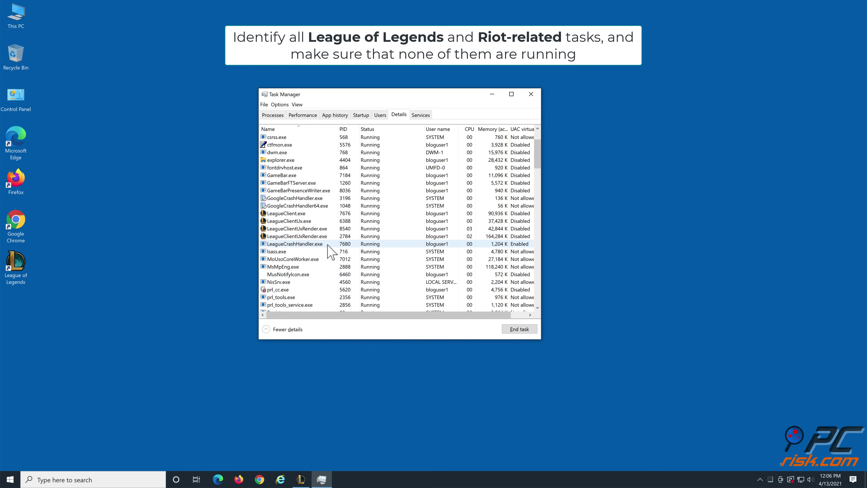
scroll(329, 253, down, 2)
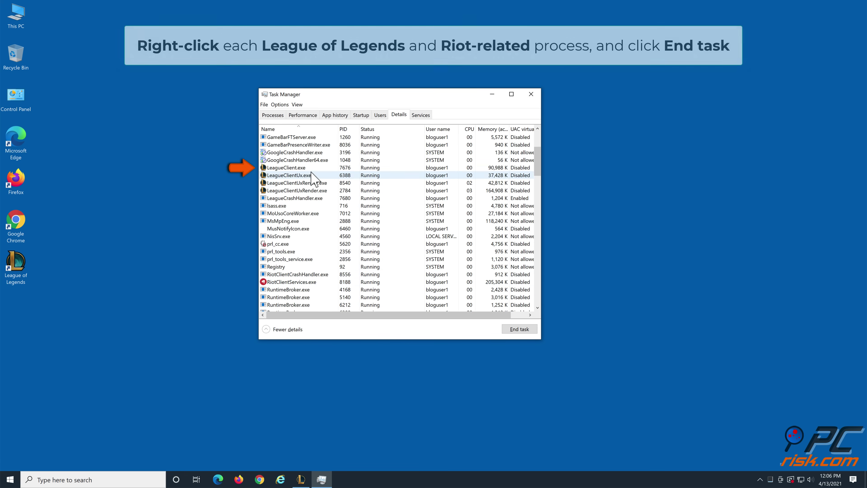
right_click(305, 169)
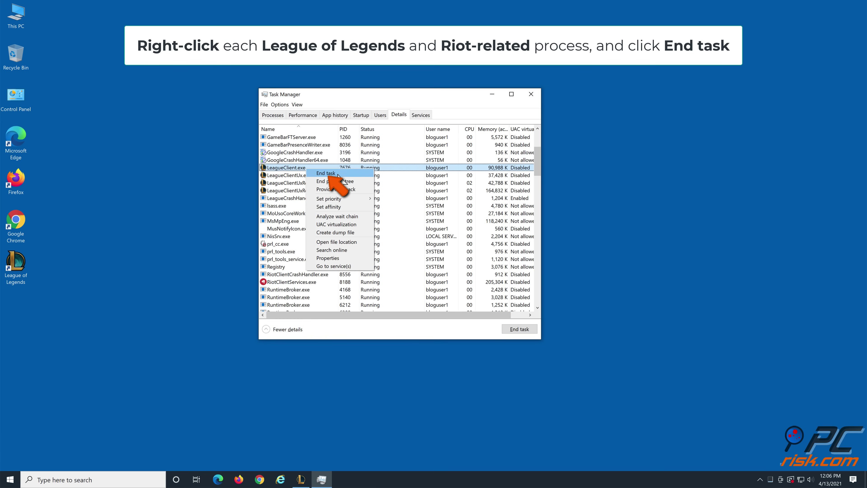
click(338, 173)
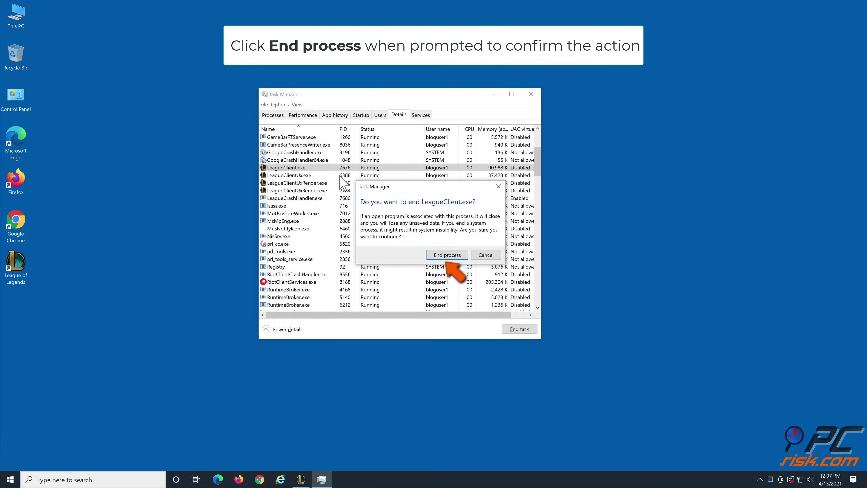
click(447, 255)
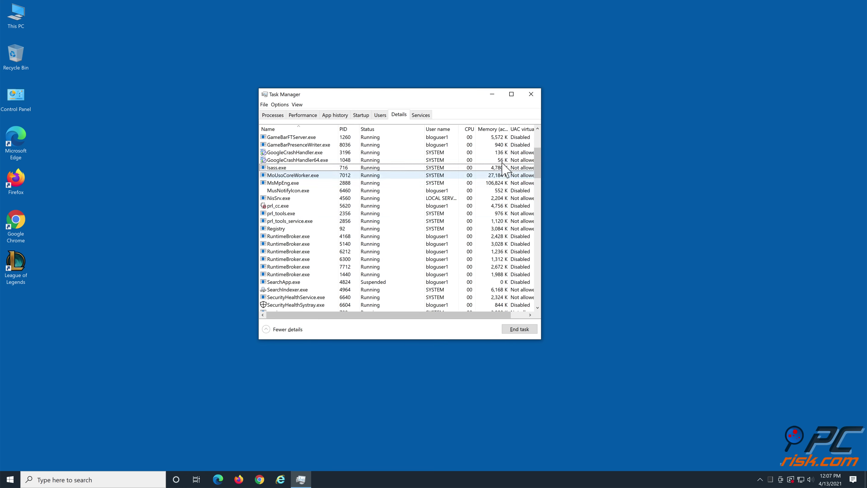
click(532, 97)
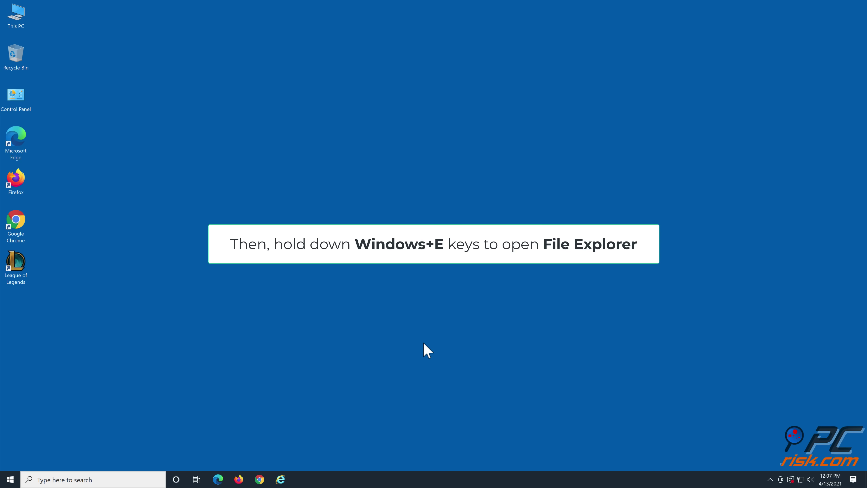
Step: Open a new File Explorer window at C:\Riot Games\League of Legends
key(super+e)
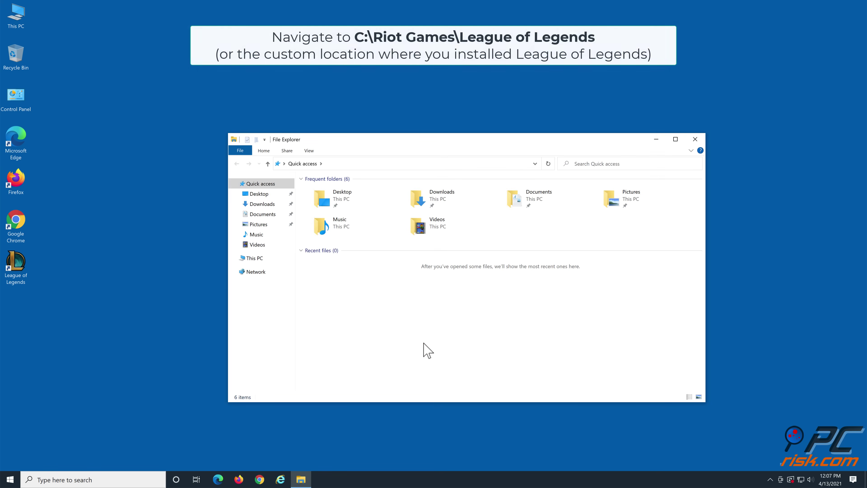
click(267, 264)
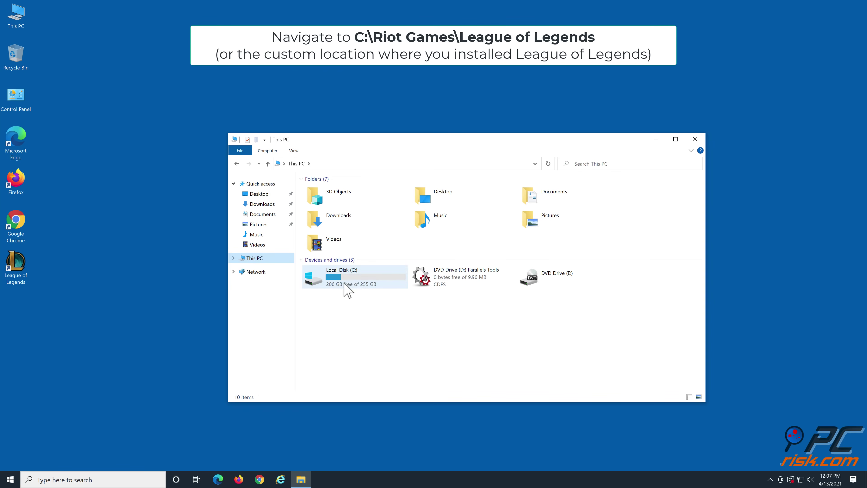
double_click(353, 286)
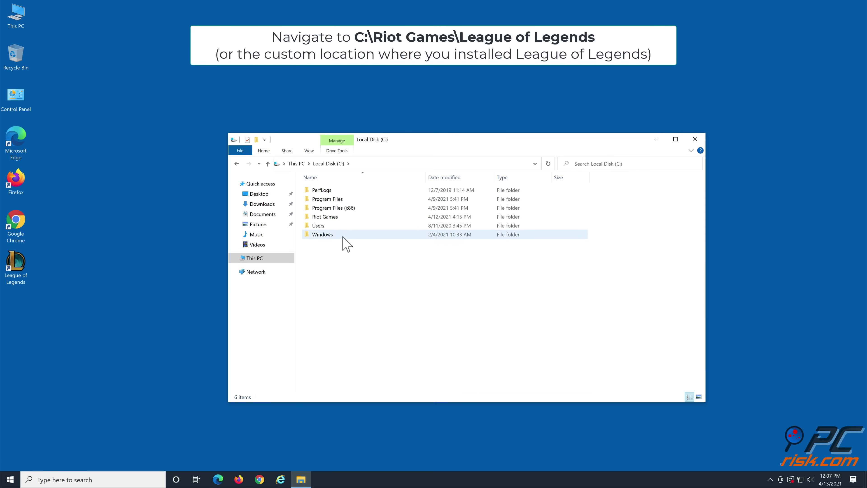
double_click(342, 218)
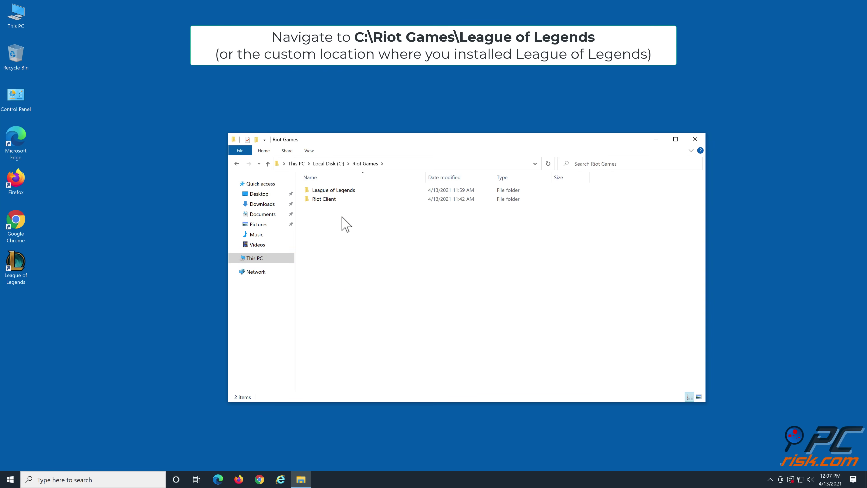
double_click(361, 191)
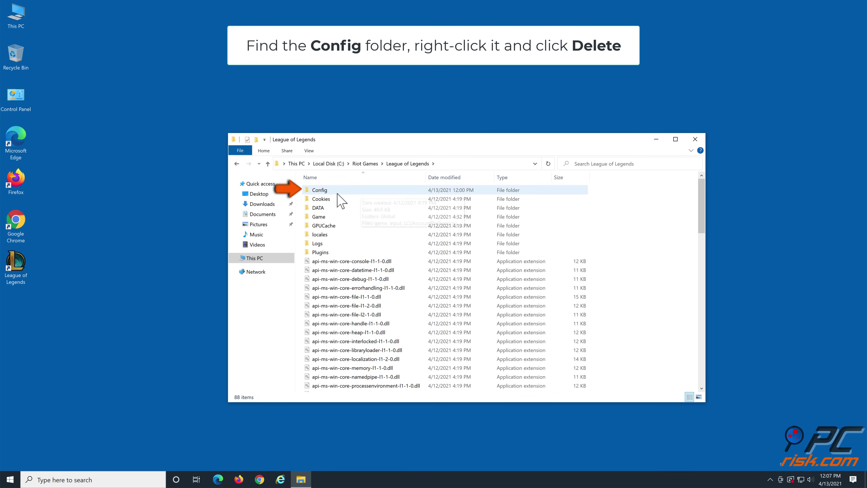
Step: Delete the Config and Logs folders from the League of Legends folder and close the File Explorer window
right_click(328, 190)
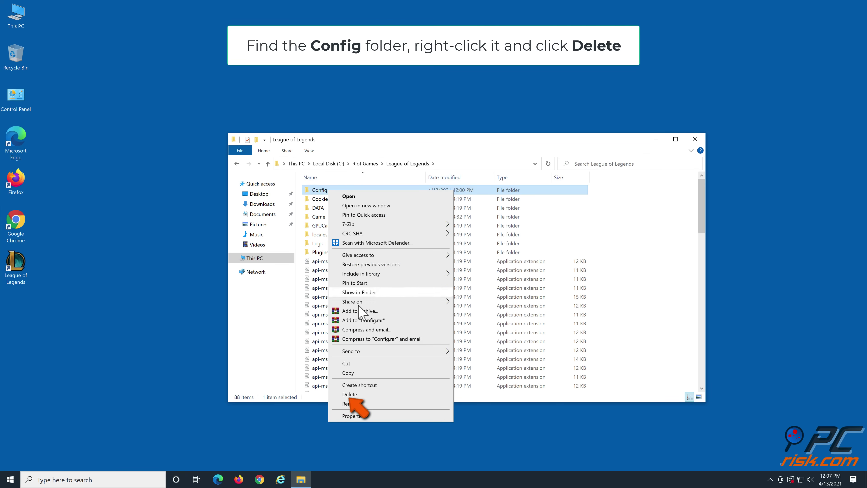
click(349, 394)
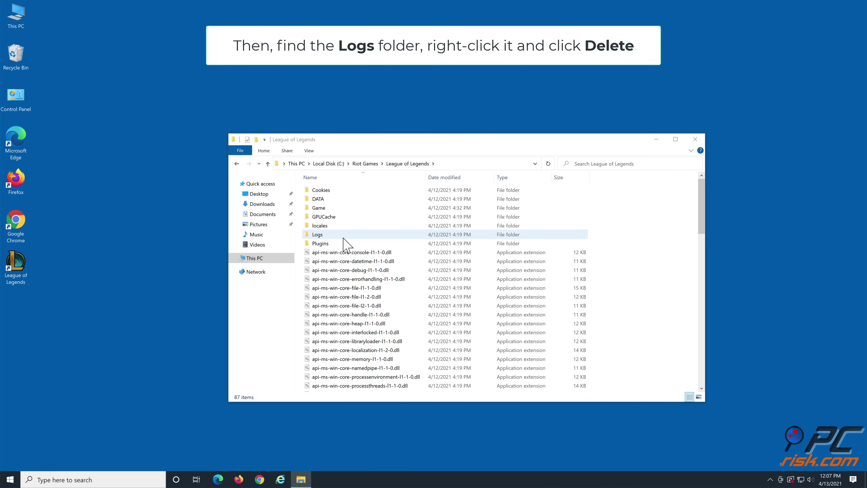
right_click(326, 235)
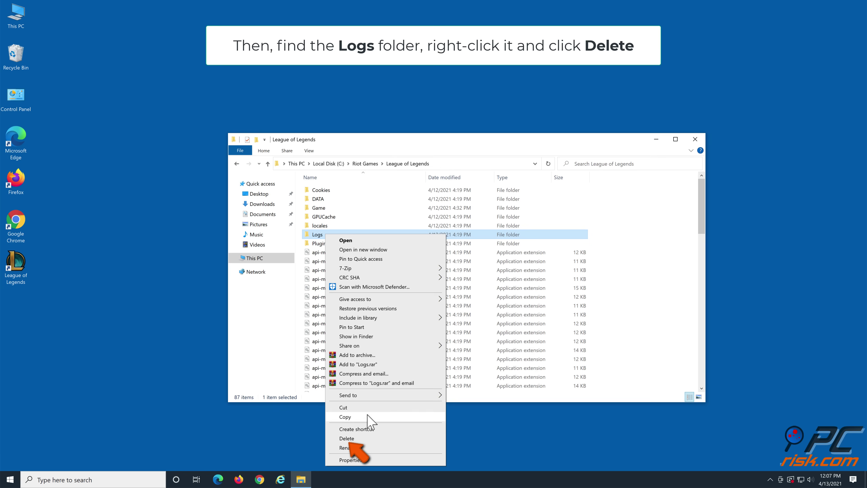
click(364, 439)
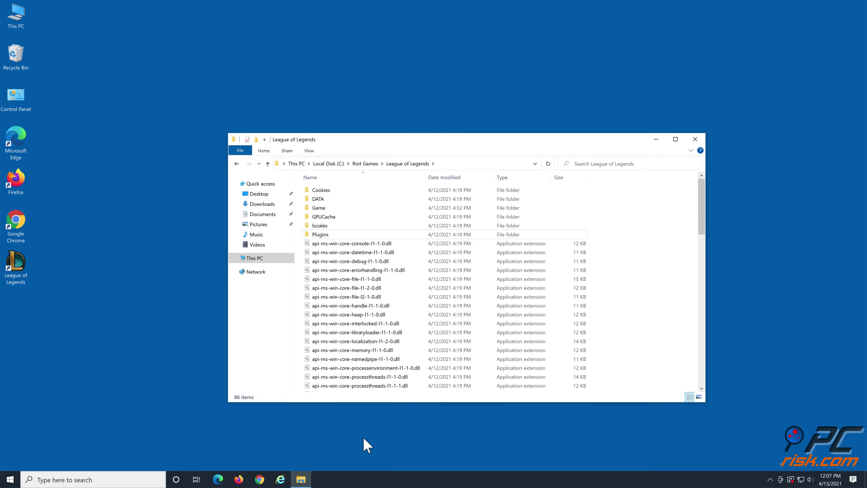
click(691, 141)
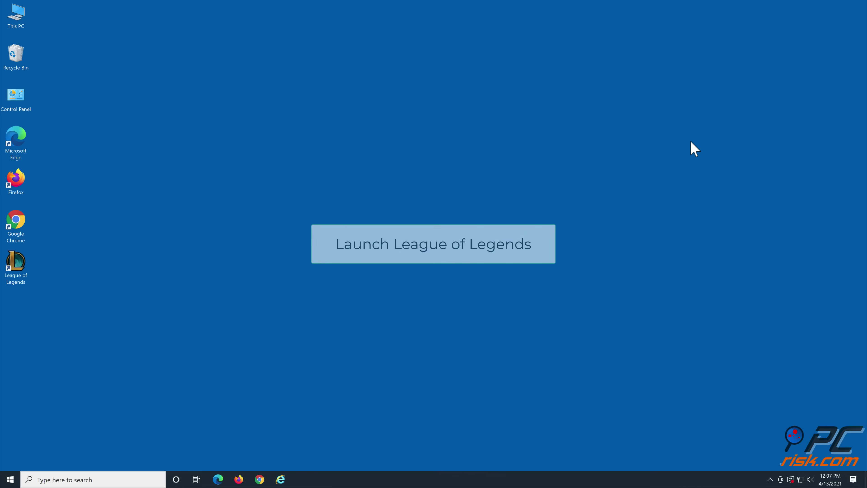
Step: Launch League of Legends from the desktop and sign in with the account username and password
double_click(27, 274)
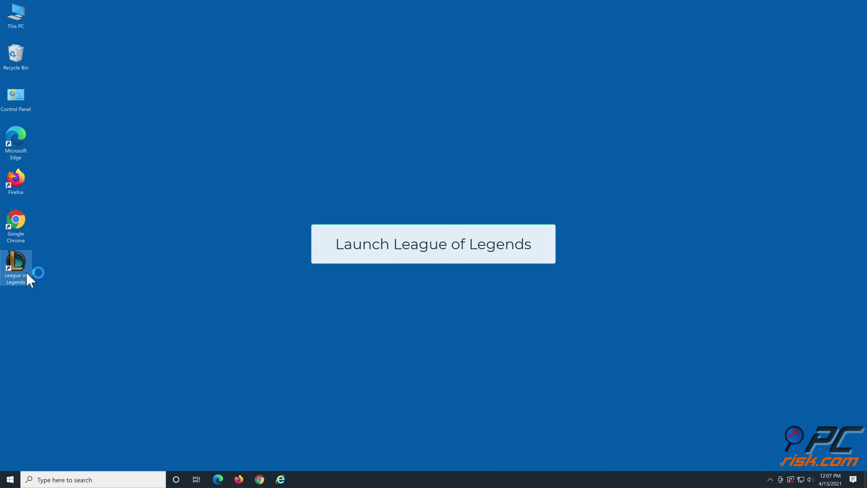
click(430, 414)
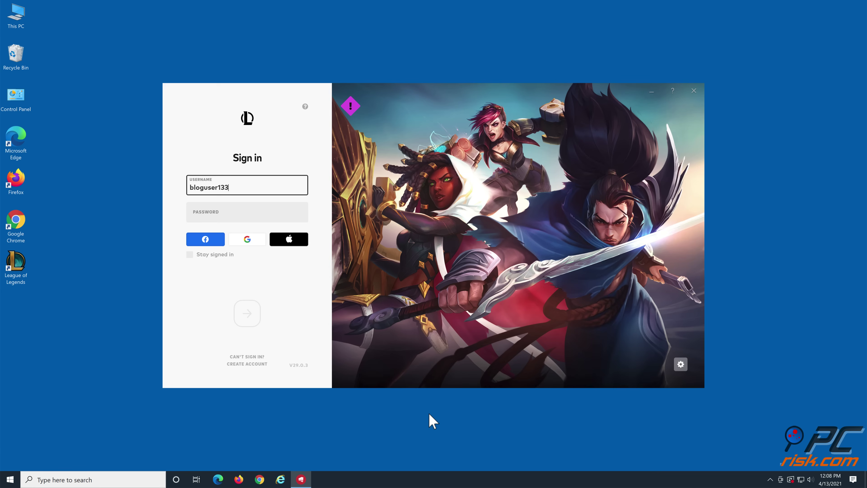
text(7)
click(246, 216)
text(•••••)
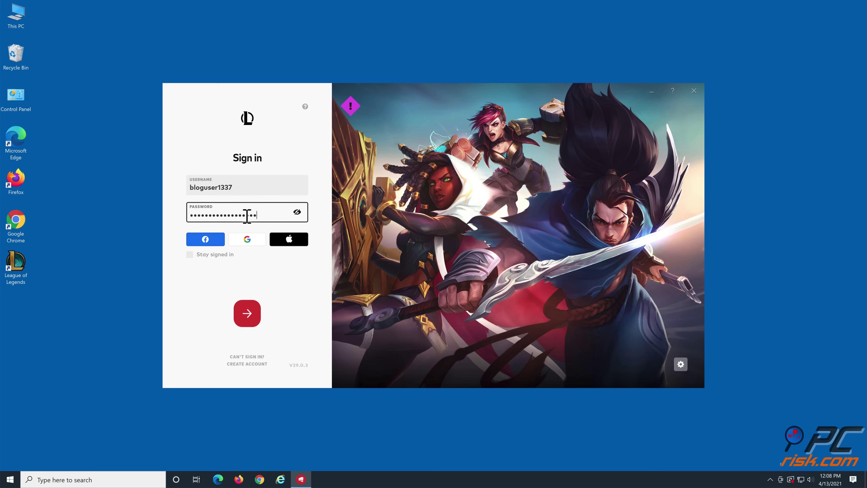
key(Return)
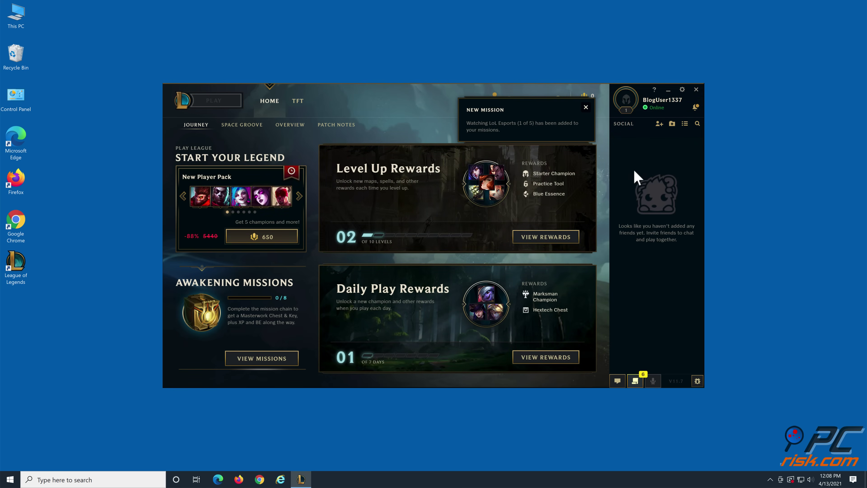
Step: Exit the League of Legends client completely and relaunch it from its desktop shortcut as administrator
click(696, 90)
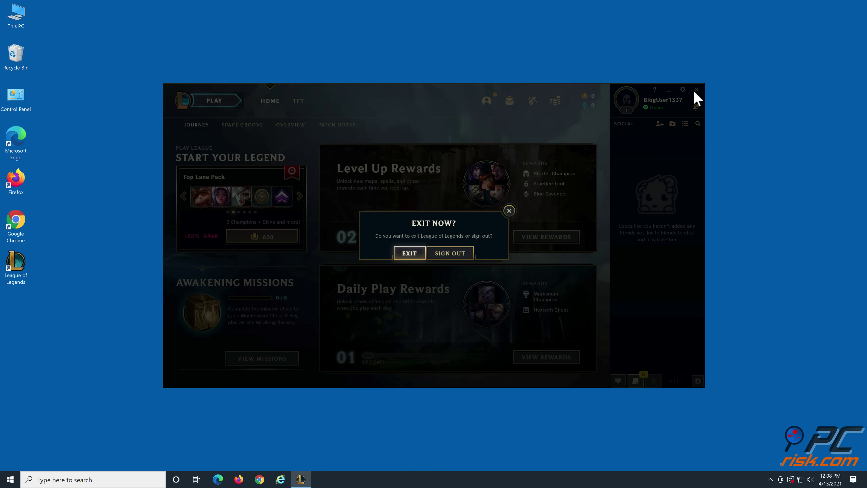
click(413, 255)
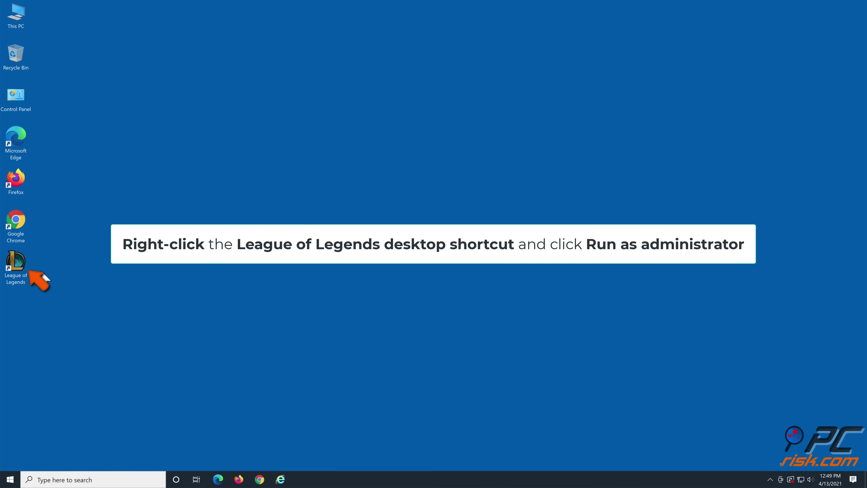
right_click(20, 260)
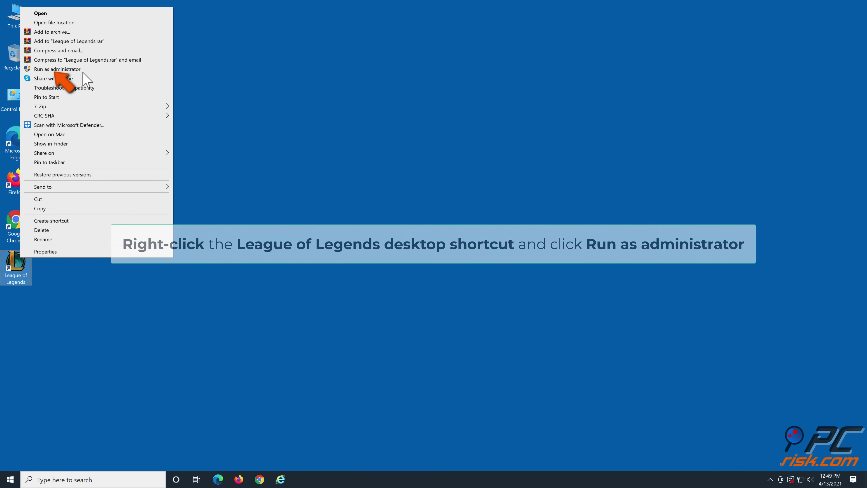
click(68, 69)
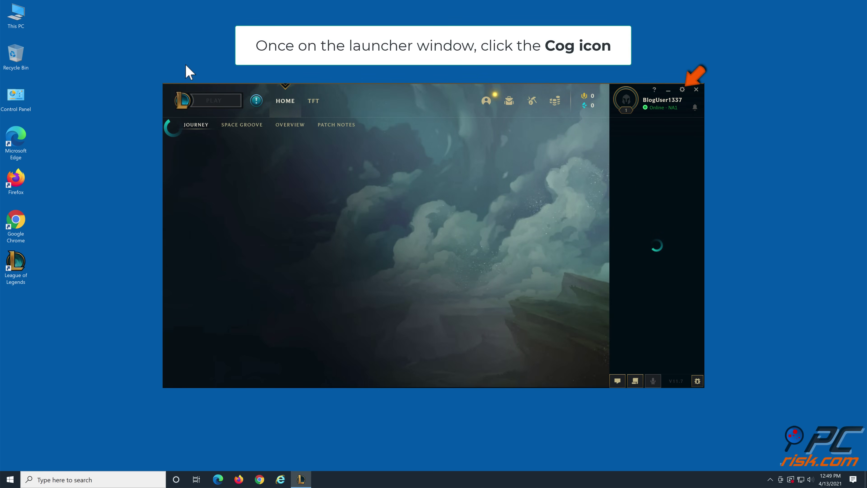
Step: Initiate a full repair from the client's General settings and confirm it
click(683, 90)
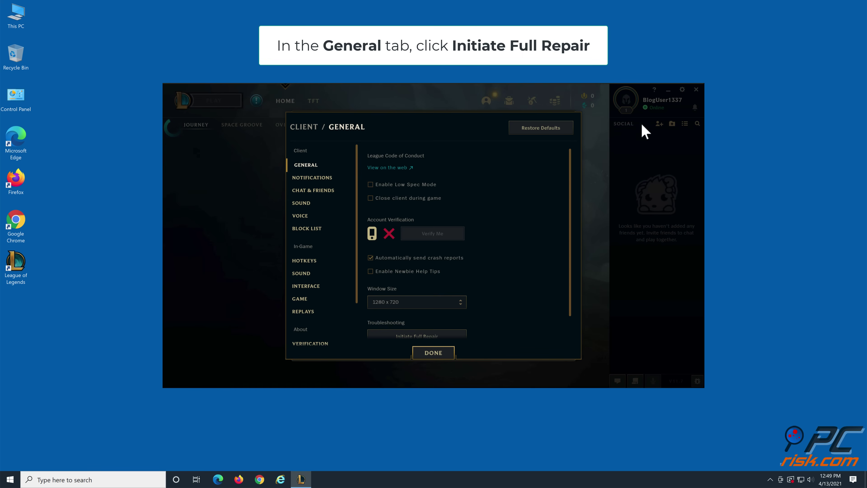
scroll(484, 215, down, 1)
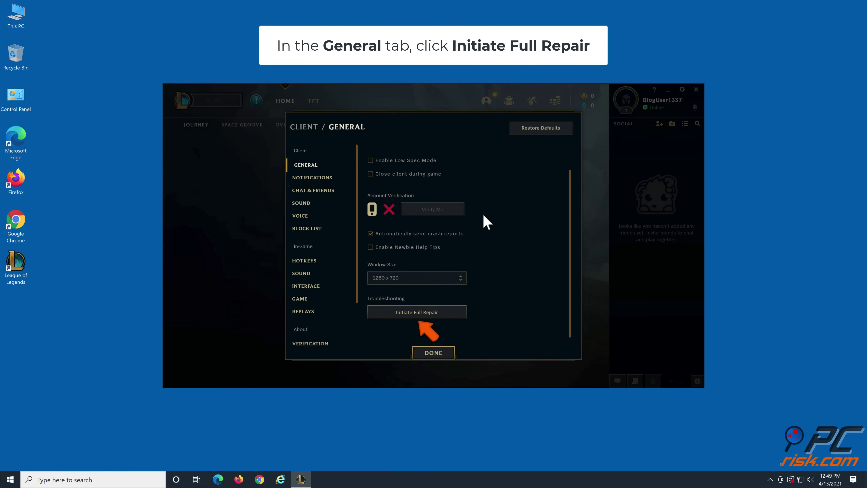
click(419, 318)
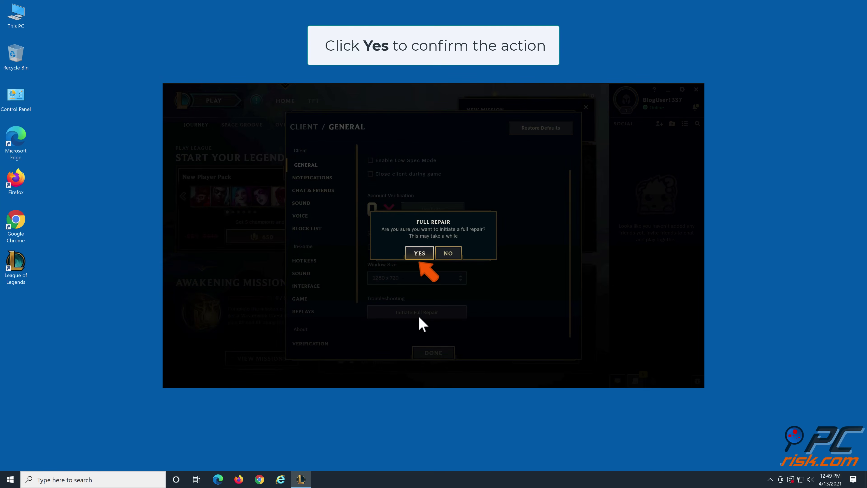
click(421, 255)
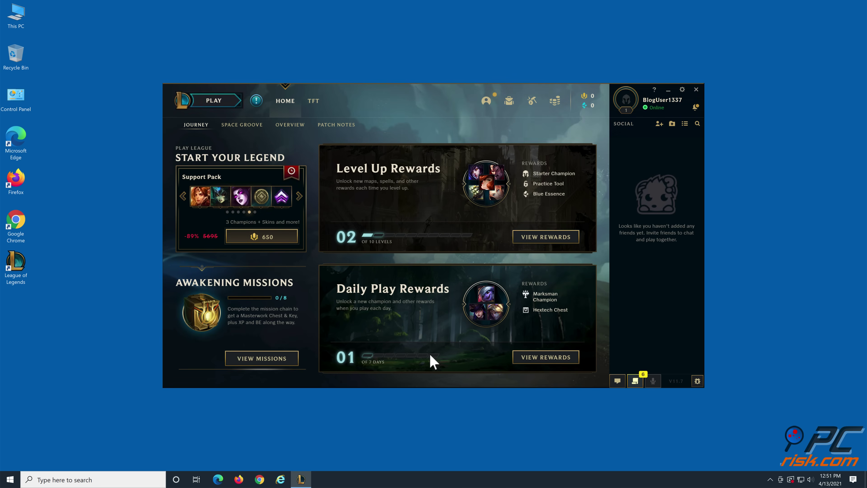
Step: Exit the League of Legends client and restart the PC without installing updates
click(697, 90)
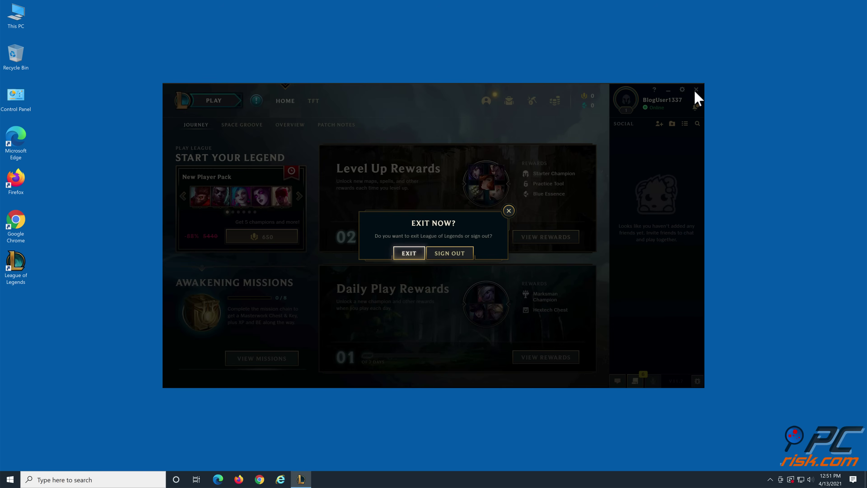
click(408, 257)
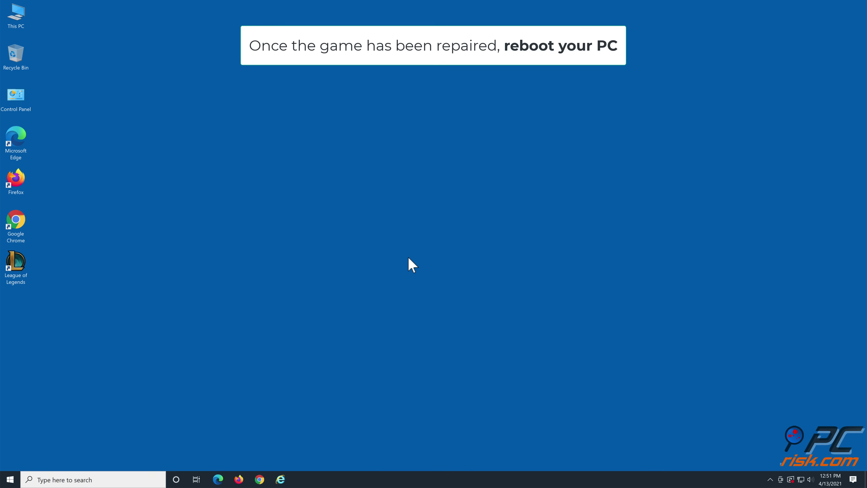
click(10, 479)
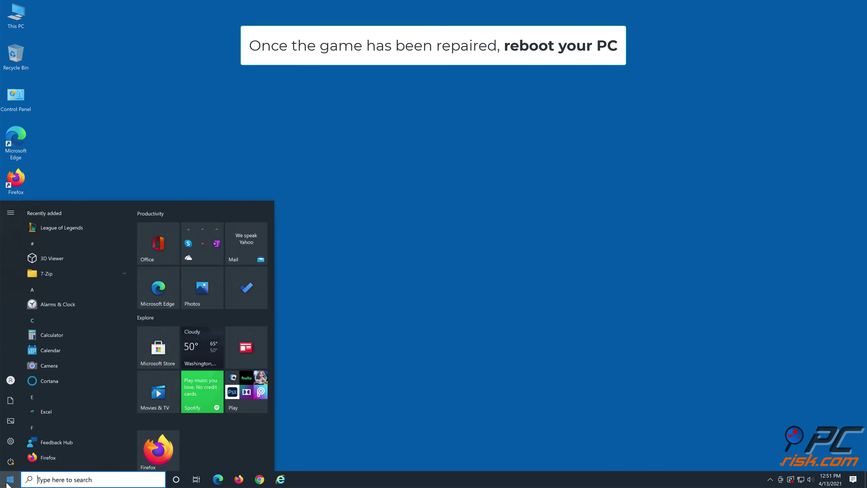
click(11, 461)
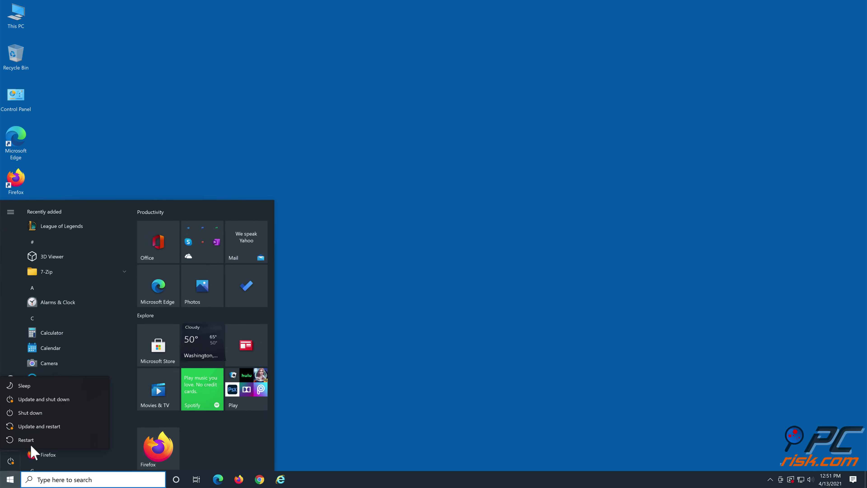
click(30, 439)
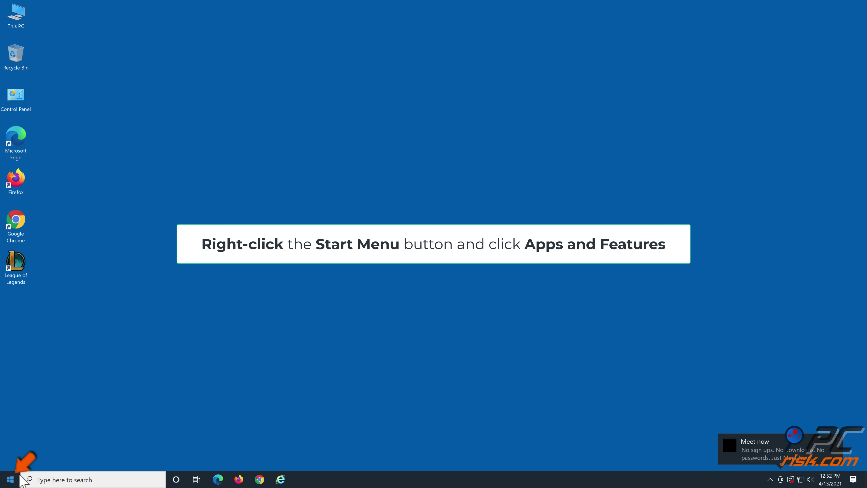
Step: Uninstall League of Legends through Windows Apps & features, finish the uninstaller, and close Settings
right_click(19, 481)
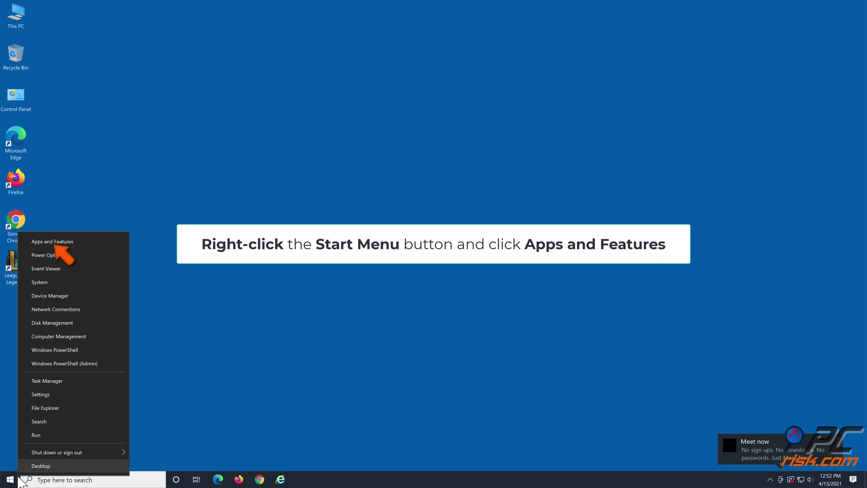
click(82, 241)
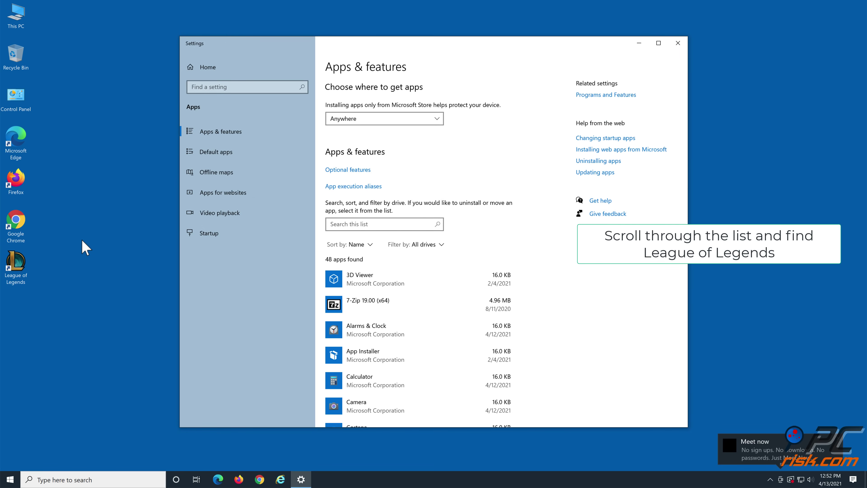
scroll(439, 275, down, 7)
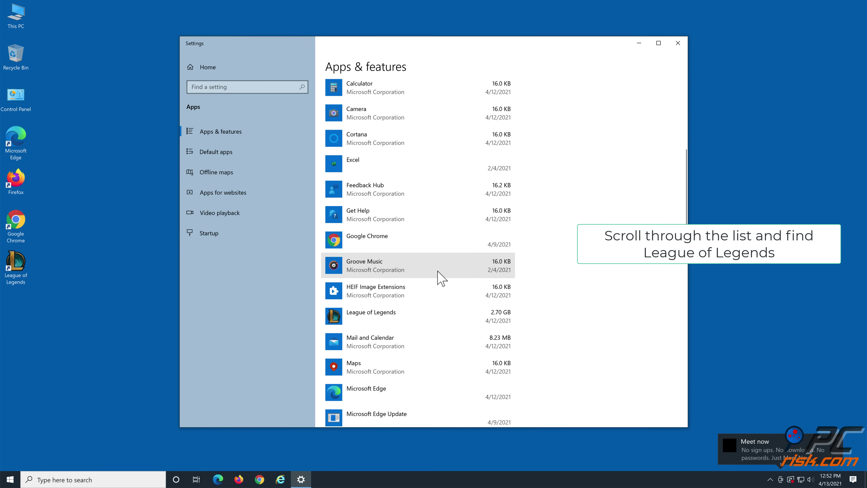
scroll(440, 277, down, 2)
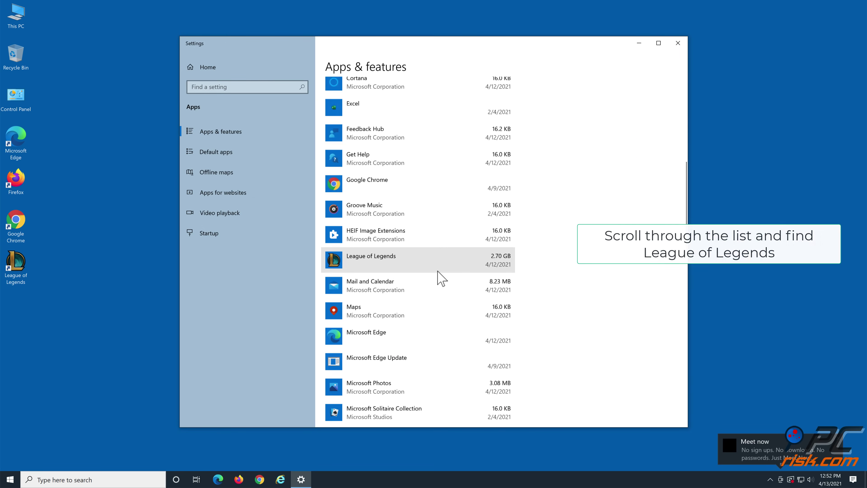
click(399, 259)
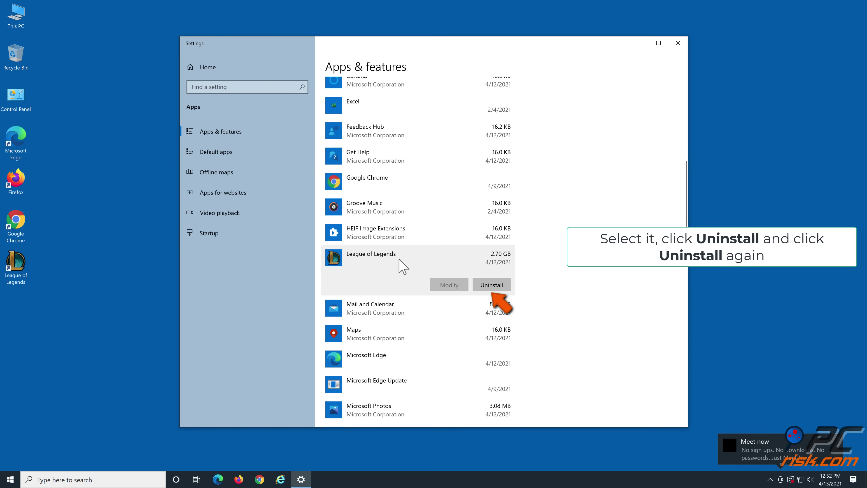
click(489, 288)
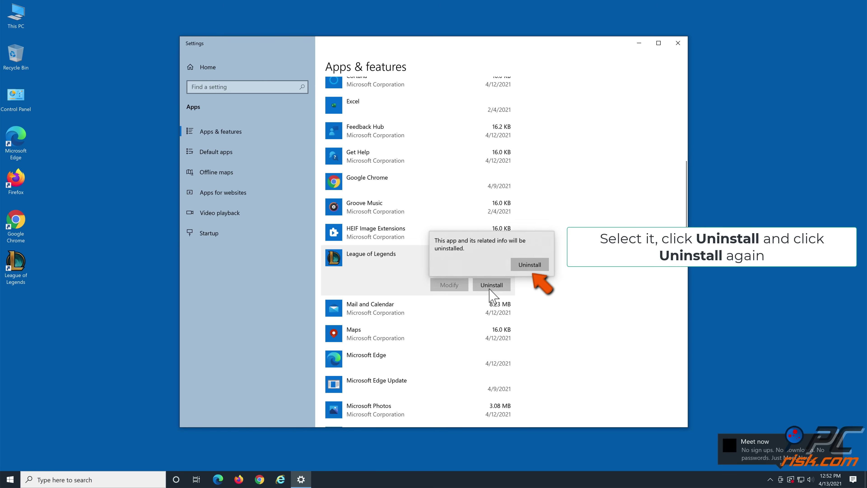
click(529, 265)
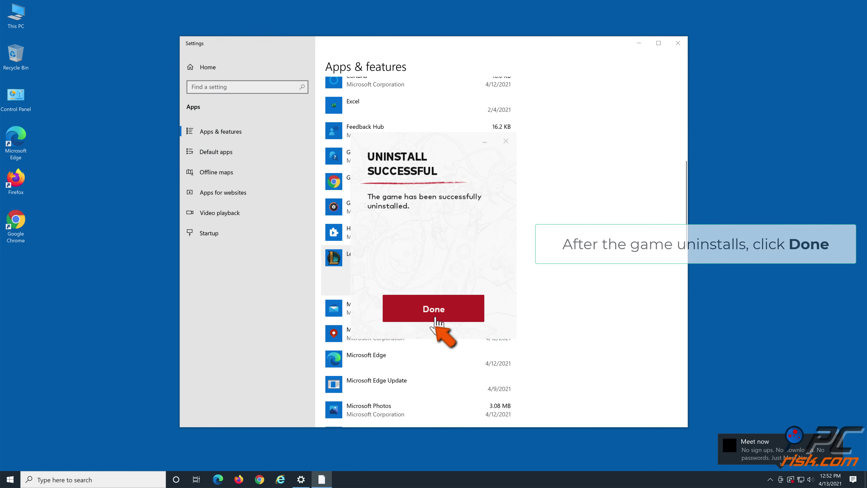
click(433, 308)
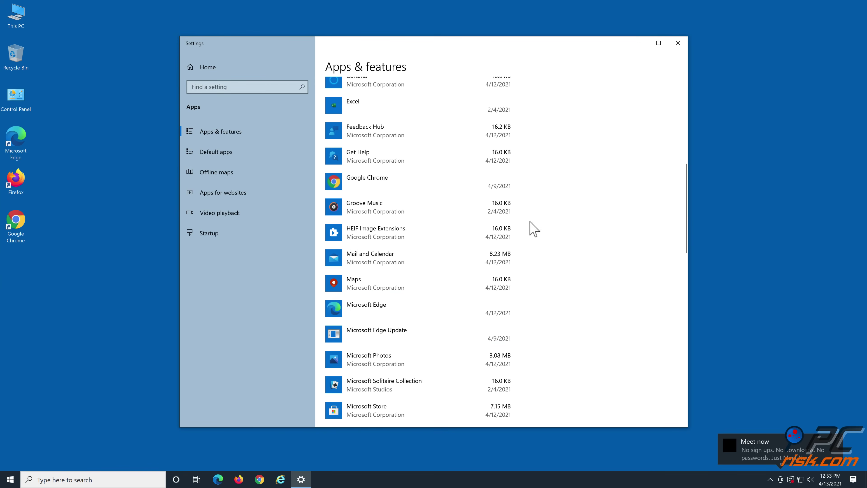
click(678, 45)
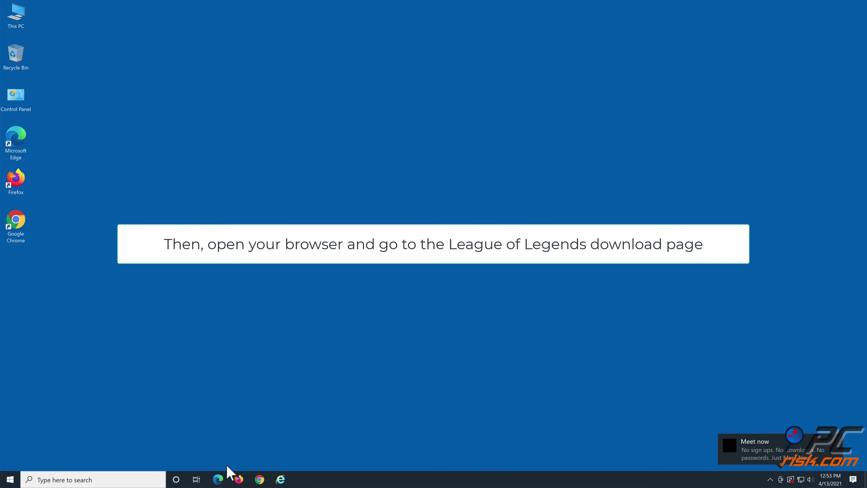
click(219, 478)
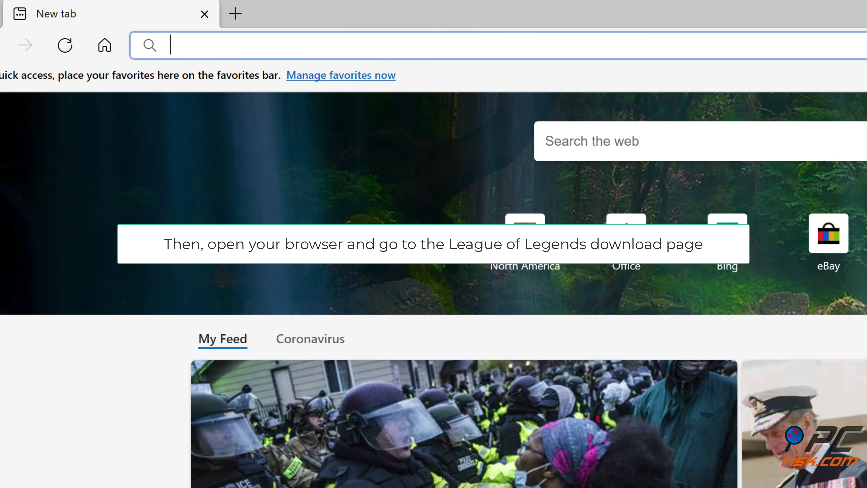
click(641, 49)
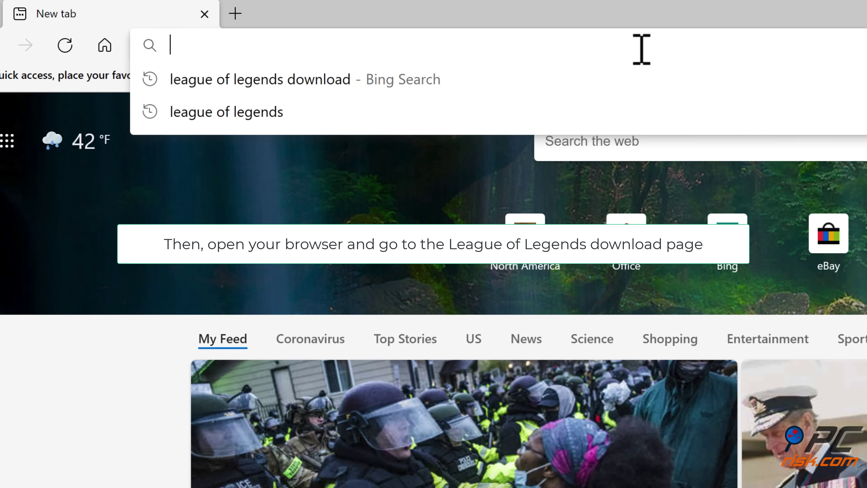
text(https://signup.na.leagueoflegends.com/en/signup/download)
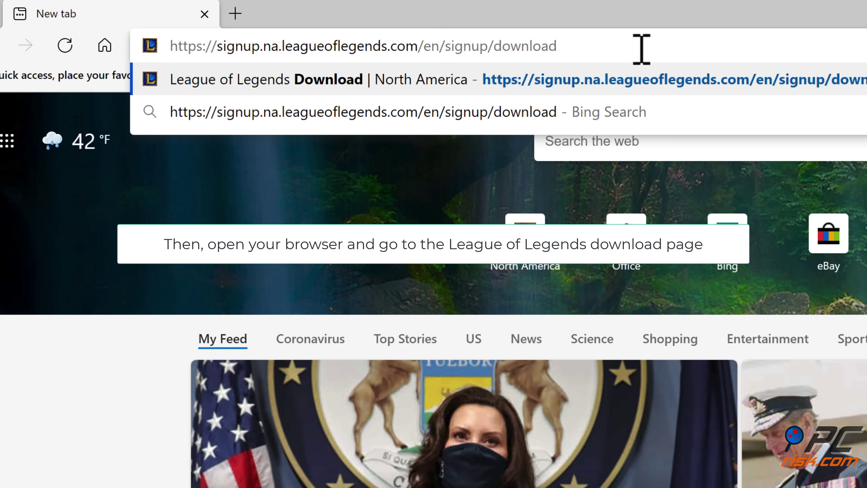
key(Return)
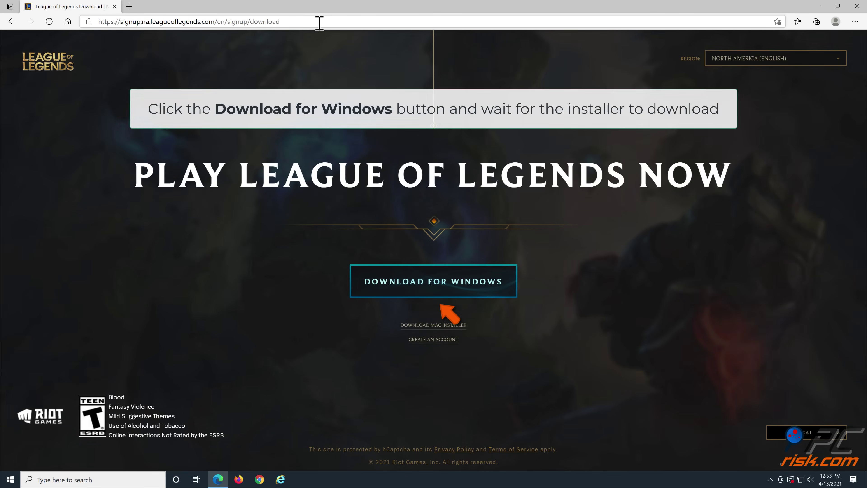
click(432, 297)
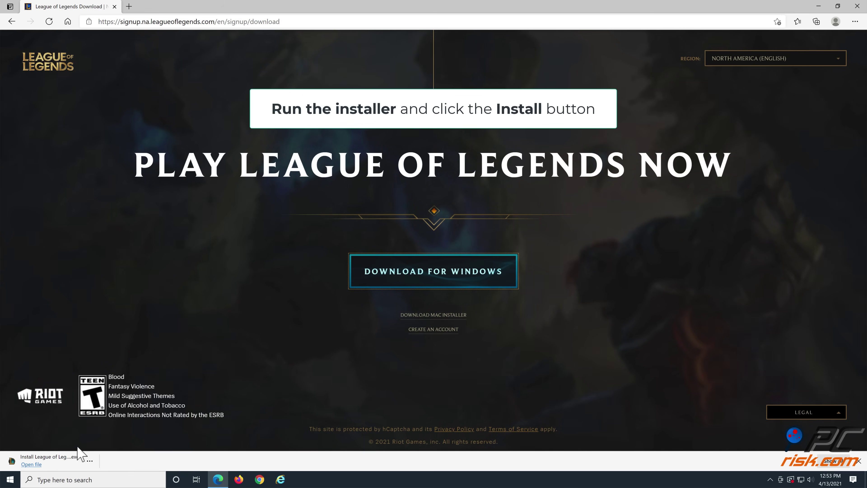
Step: Run the downloaded League of Legends installer, close the browser, and start the installation
click(39, 464)
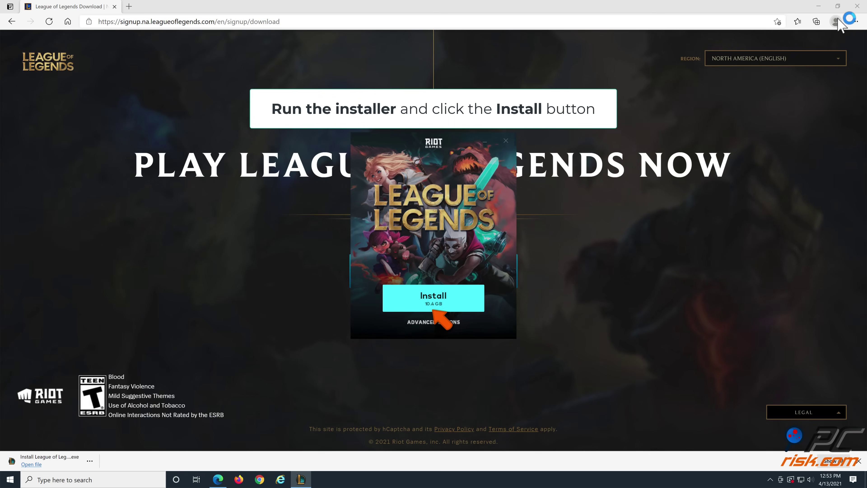
click(857, 7)
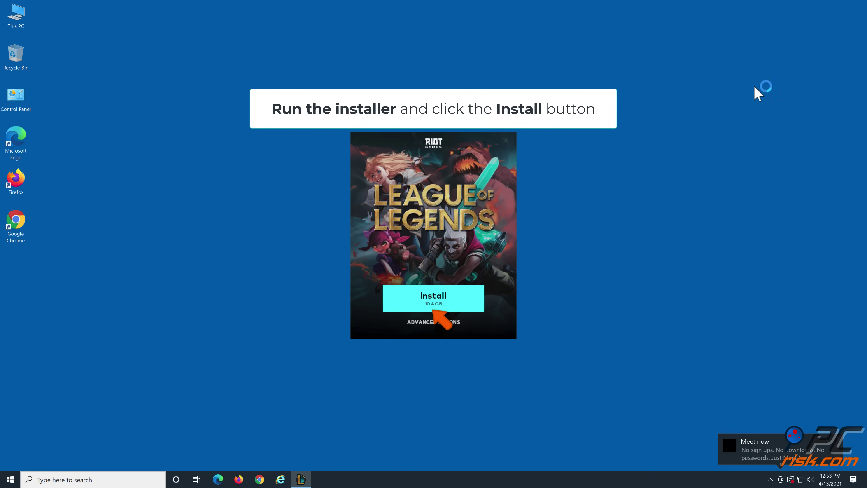
click(435, 307)
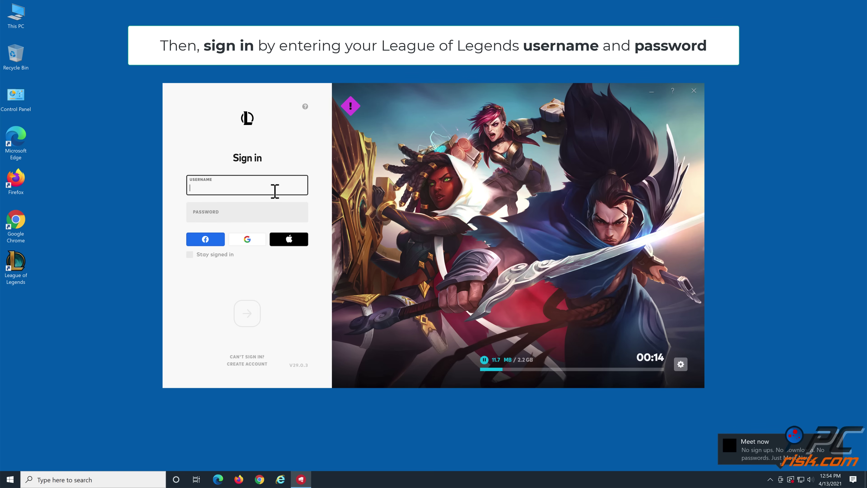
Step: Sign in to the newly installed League of Legends launcher with the account username and password
text(user1337)
click(269, 209)
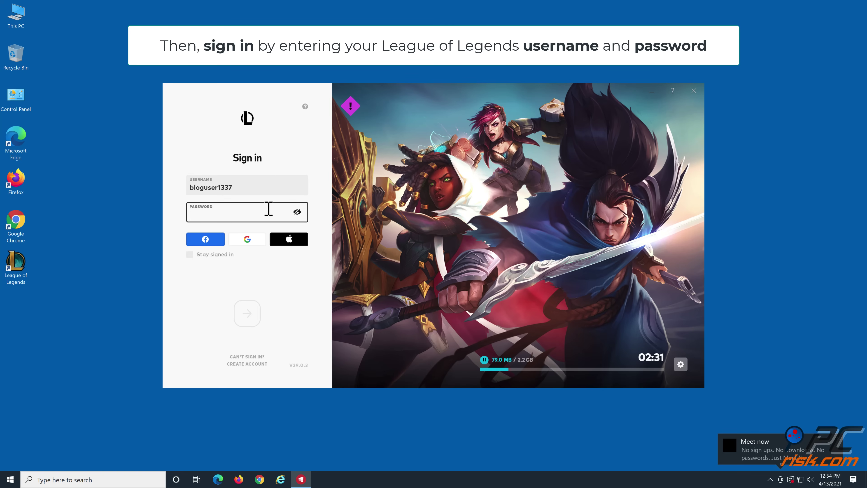
text(********************)
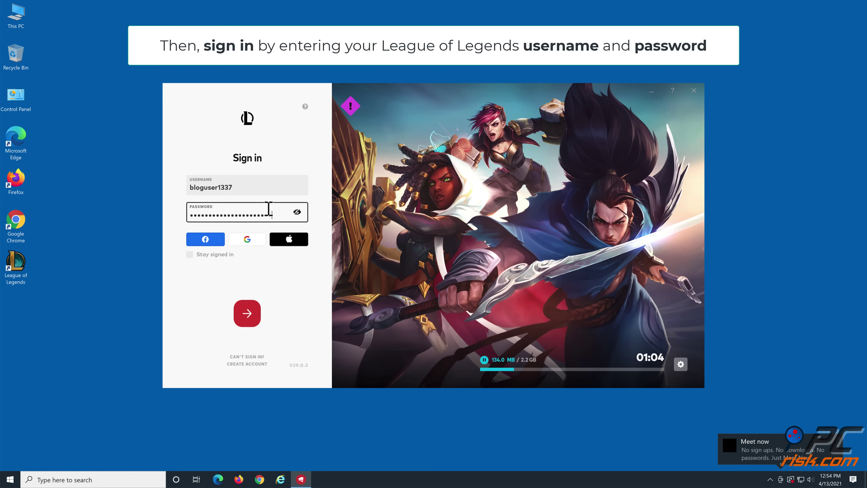
key(Return)
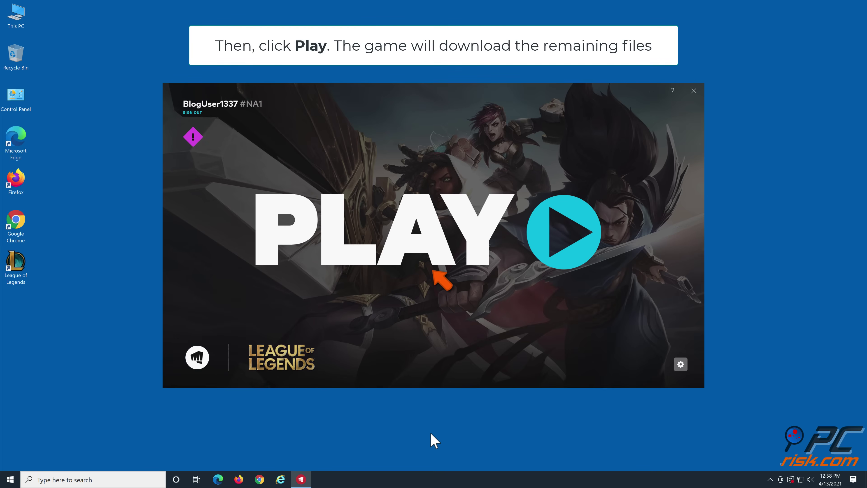
Step: Start the client with Play to download the remaining game files, and exit League of Legends once it has loaded
click(457, 241)
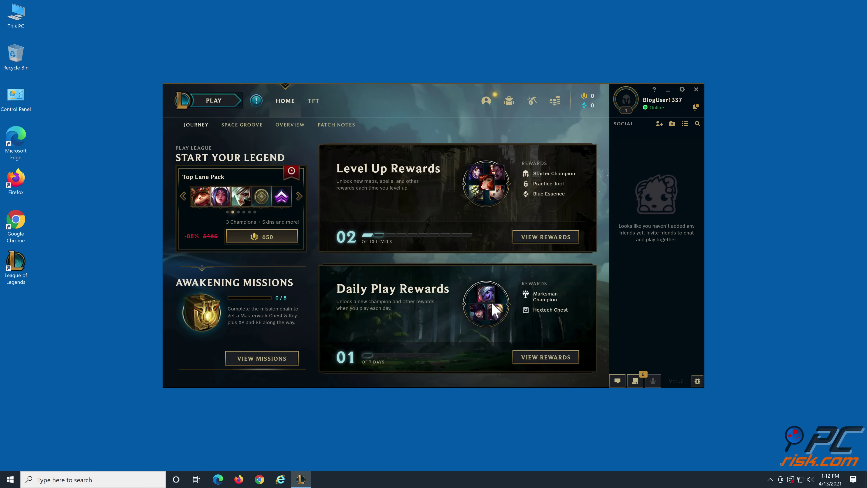
click(695, 89)
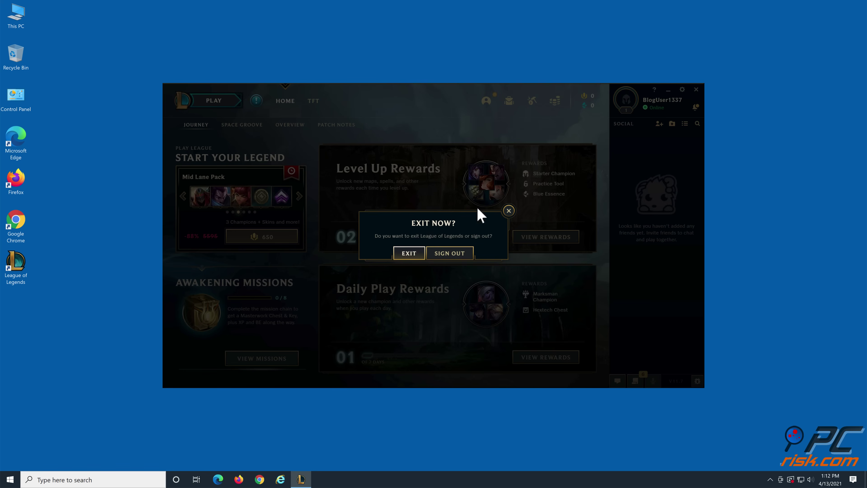
click(411, 257)
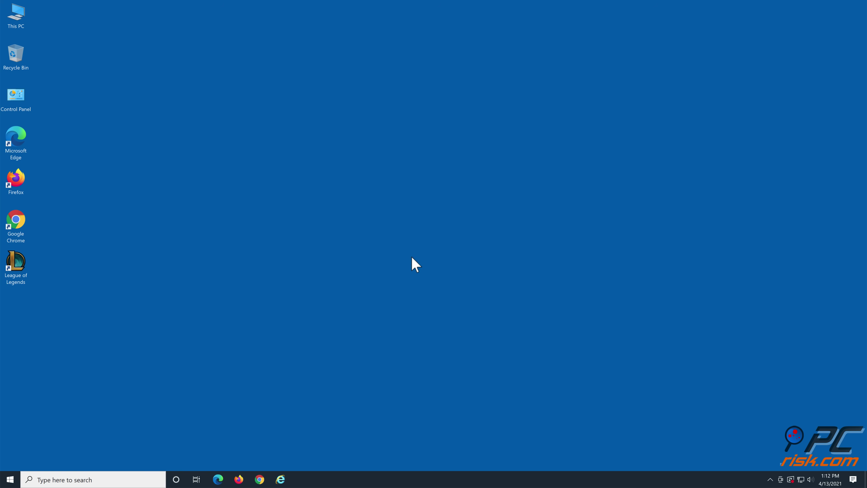